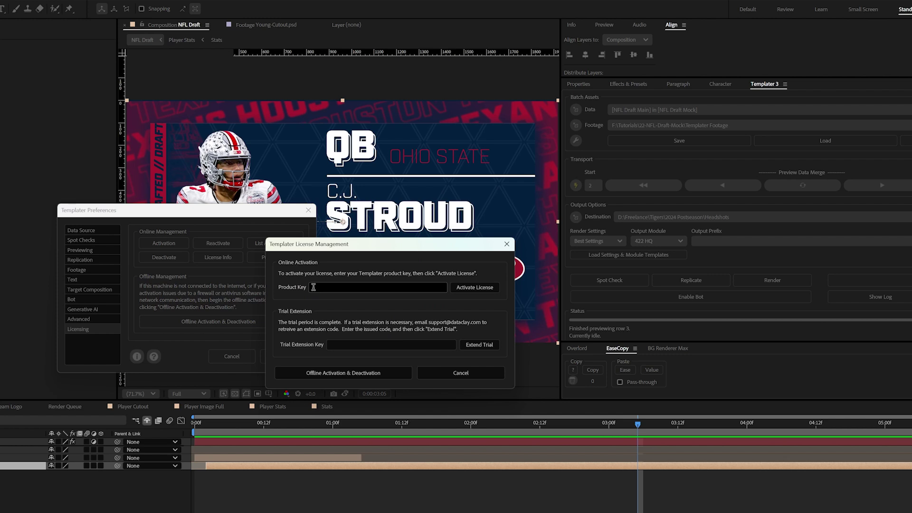
# Paste the Templater product key, activate the license and acknowledge the activation
pyautogui.click(313, 287)
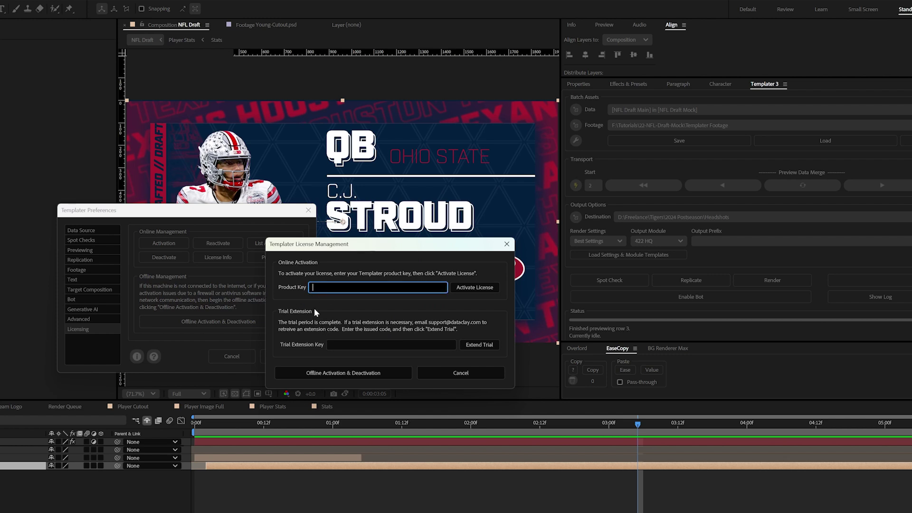
pyautogui.hotkey('ctrl', 'v')
pyautogui.click(473, 287)
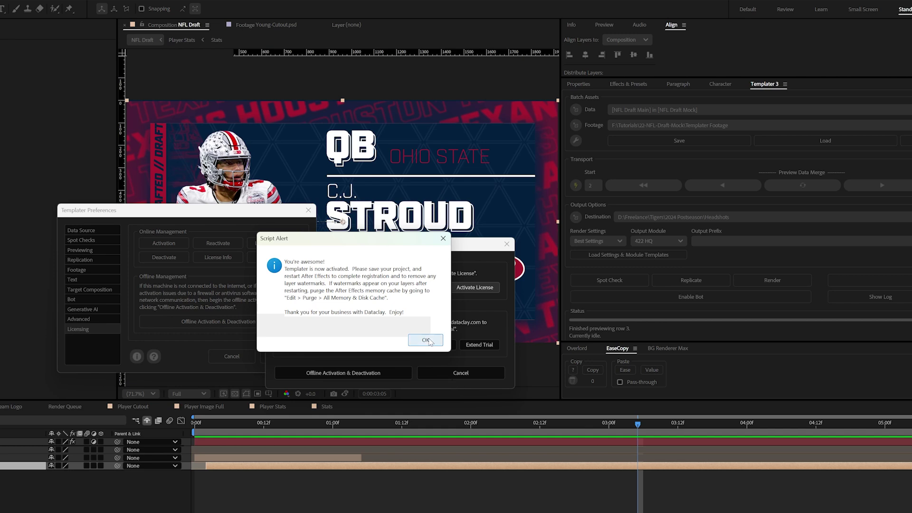
pyautogui.click(425, 340)
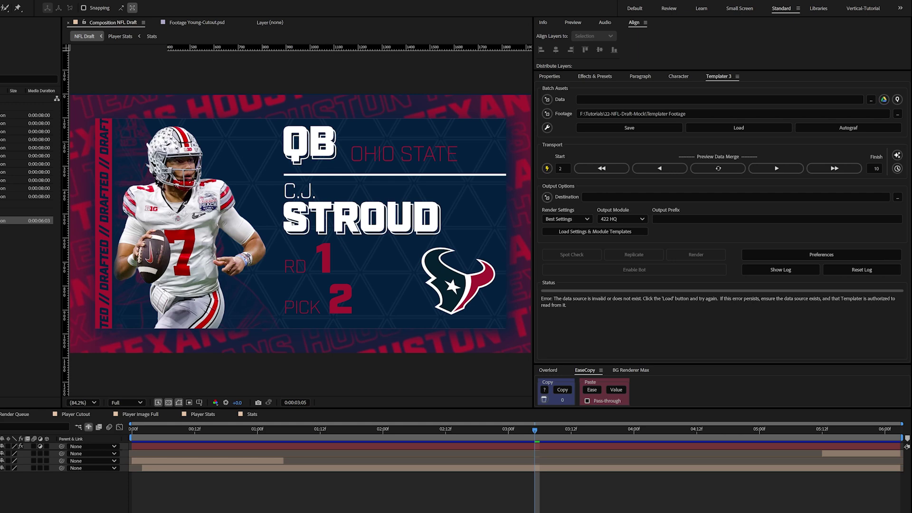
# Open the Google spreadsheet setup and grant Templater access to the NFL Draft Mock sheet through the Google Drive file picker
pyautogui.click(883, 100)
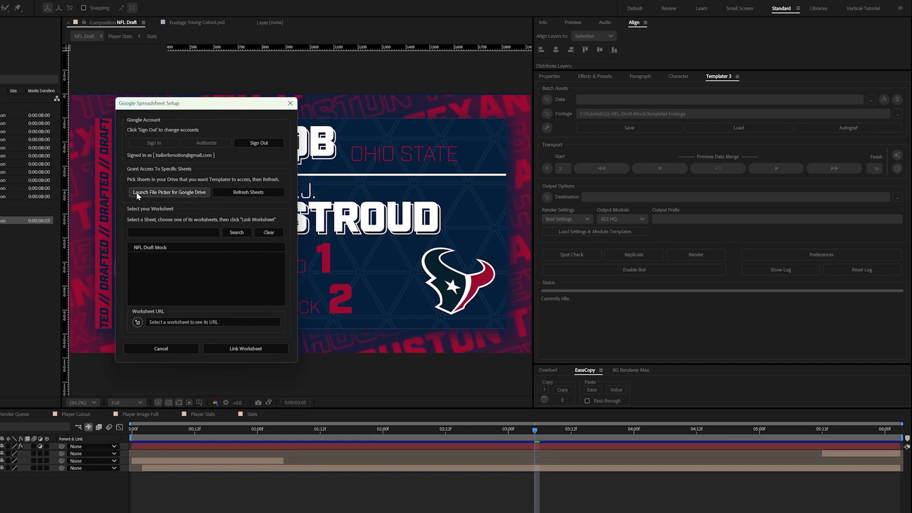
pyautogui.click(174, 193)
pyautogui.click(177, 192)
pyautogui.click(177, 193)
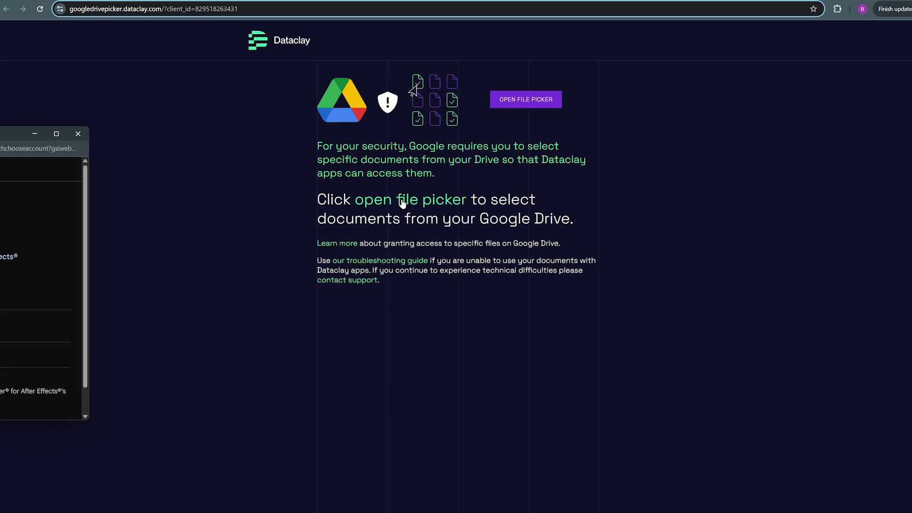
pyautogui.moveTo(2, 133); pyautogui.dragTo(203, 118)
pyautogui.click(117, 321)
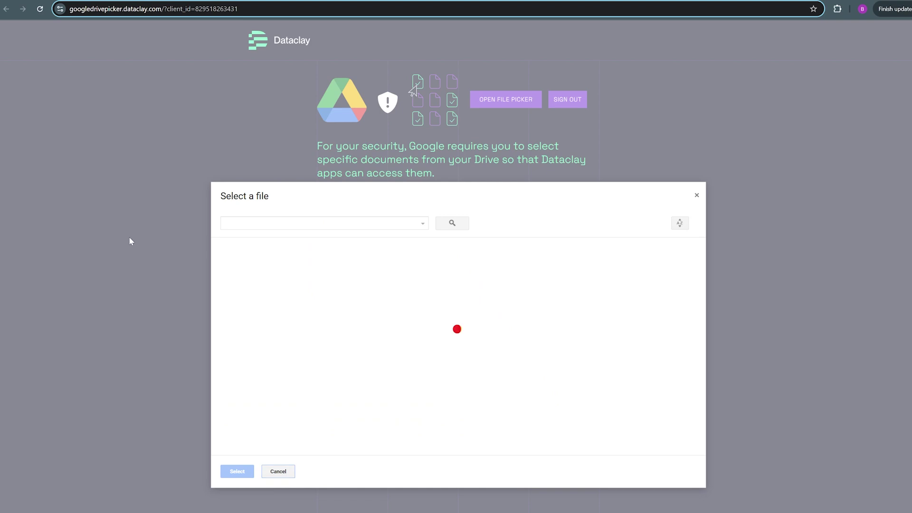
pyautogui.click(257, 267)
pyautogui.click(235, 470)
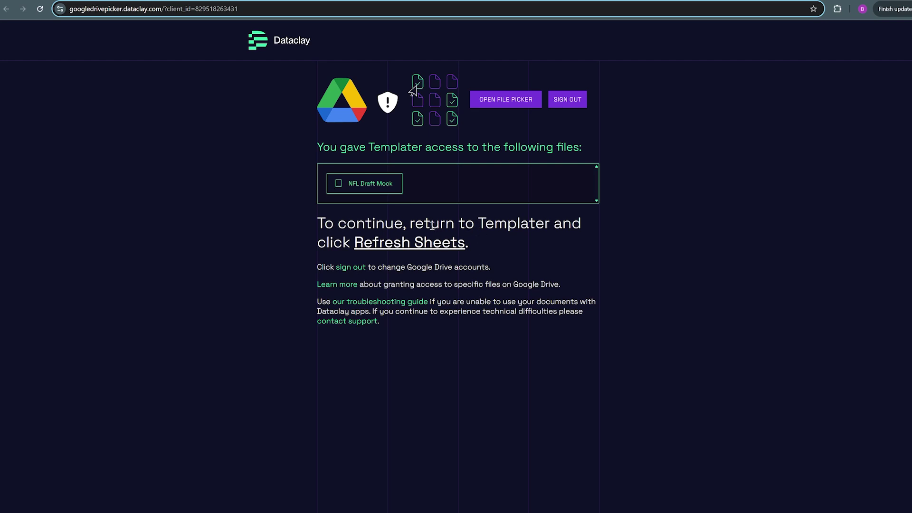
# Return to After Effects, refresh the available sheets and link the NFL Draft Main worksheet of NFL Draft Mock as the data source
pyautogui.hotkey('alt', 'Tab')
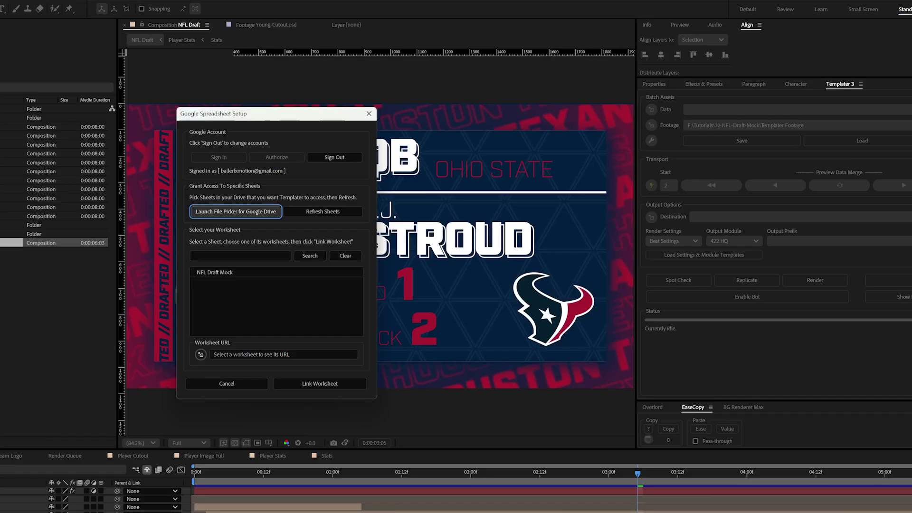
pyautogui.click(312, 213)
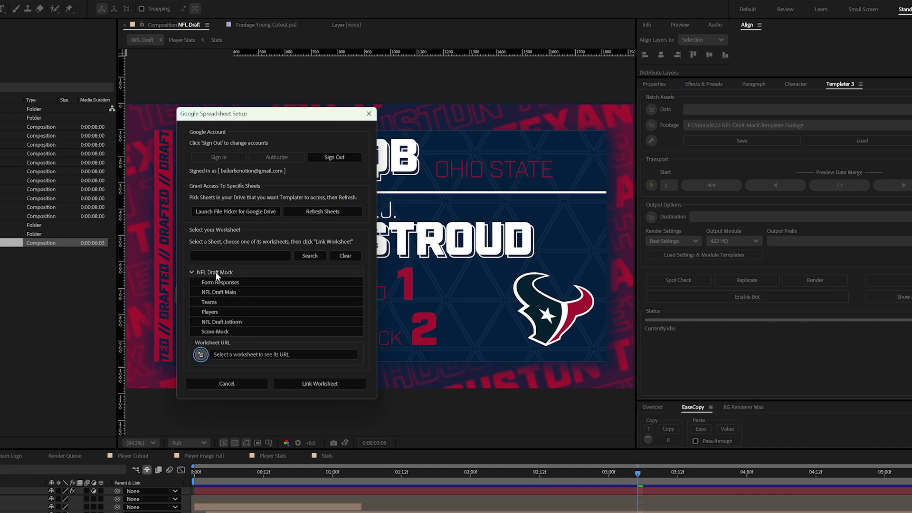
pyautogui.click(191, 272)
pyautogui.click(191, 273)
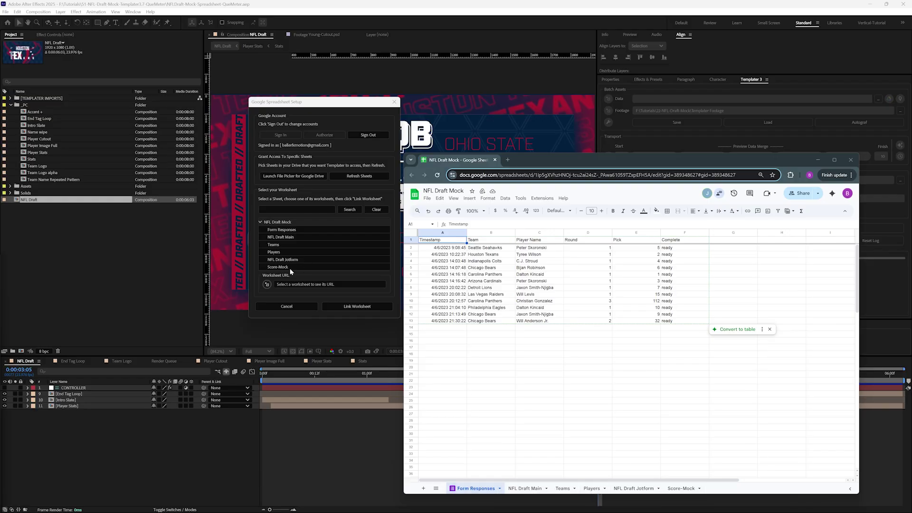
pyautogui.click(293, 230)
pyautogui.click(279, 223)
pyautogui.click(261, 222)
pyautogui.click(259, 222)
pyautogui.click(277, 238)
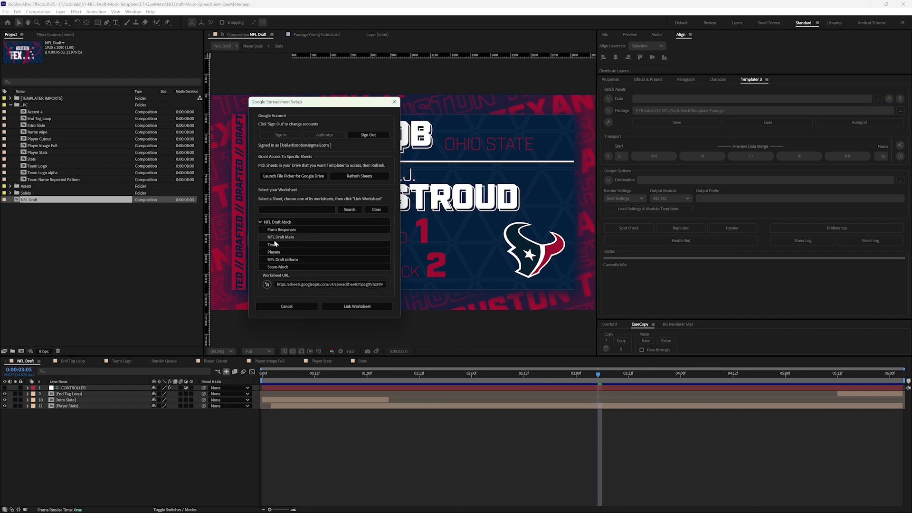
pyautogui.click(358, 309)
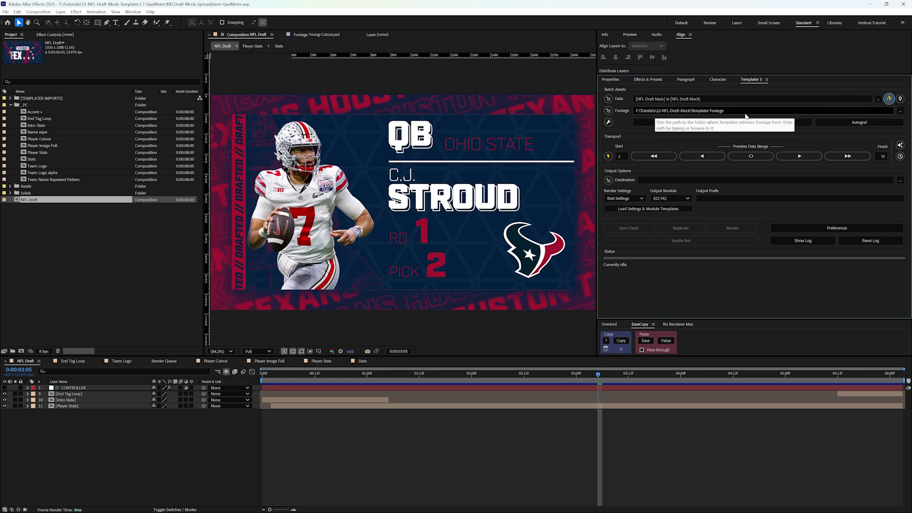
# Preview the first data row in the NFL Draft composition and compare it with the NFL Draft Main sheet
pyautogui.click(695, 112)
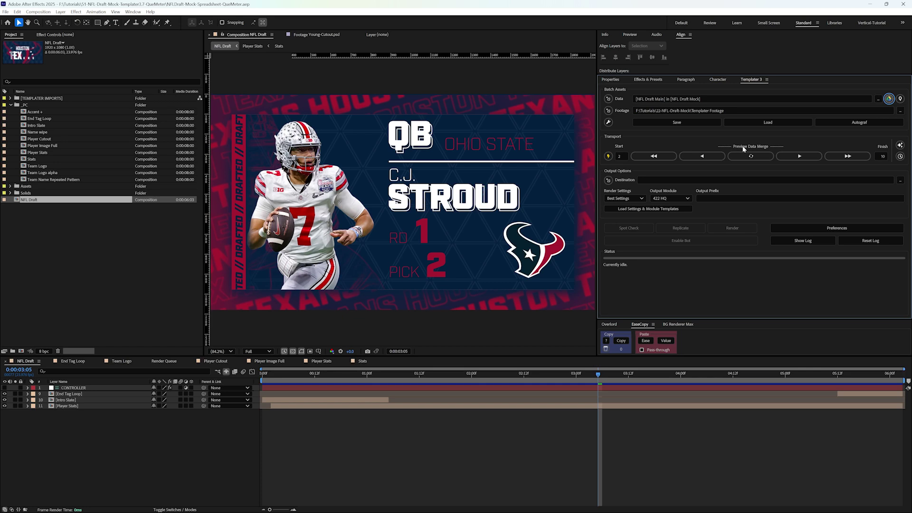
pyautogui.click(651, 155)
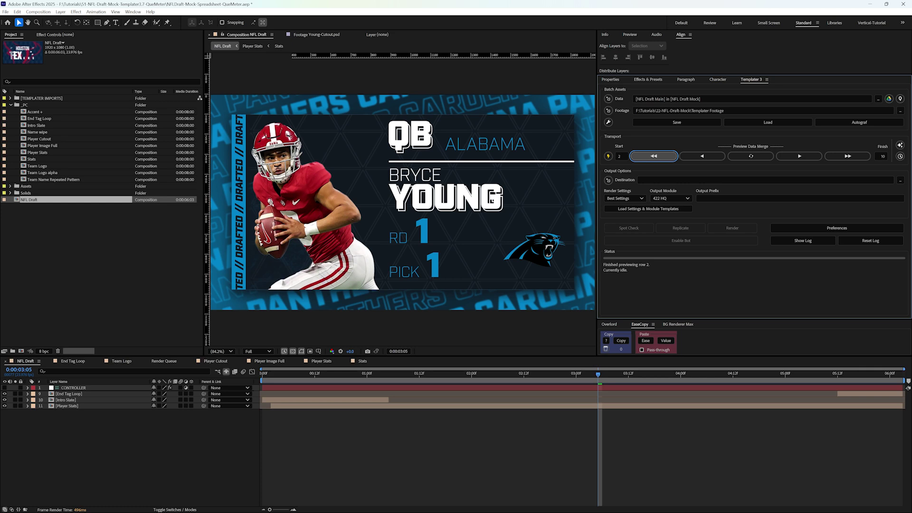
pyautogui.hotkey('alt', 'Tab')
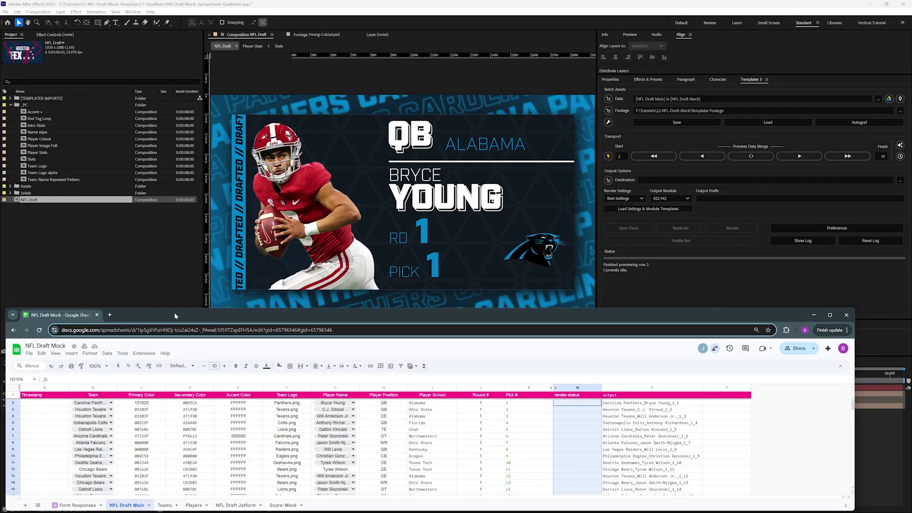
pyautogui.moveTo(173, 313); pyautogui.dragTo(222, 304)
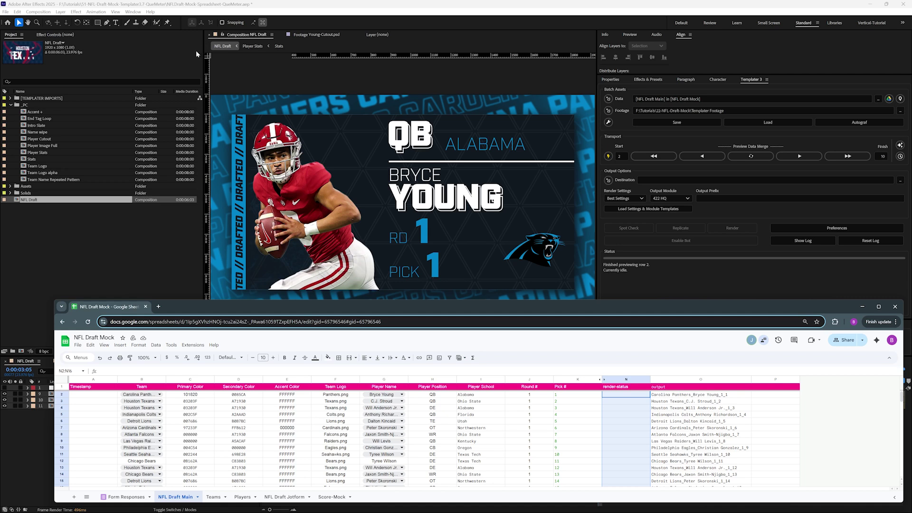
pyautogui.click(226, 6)
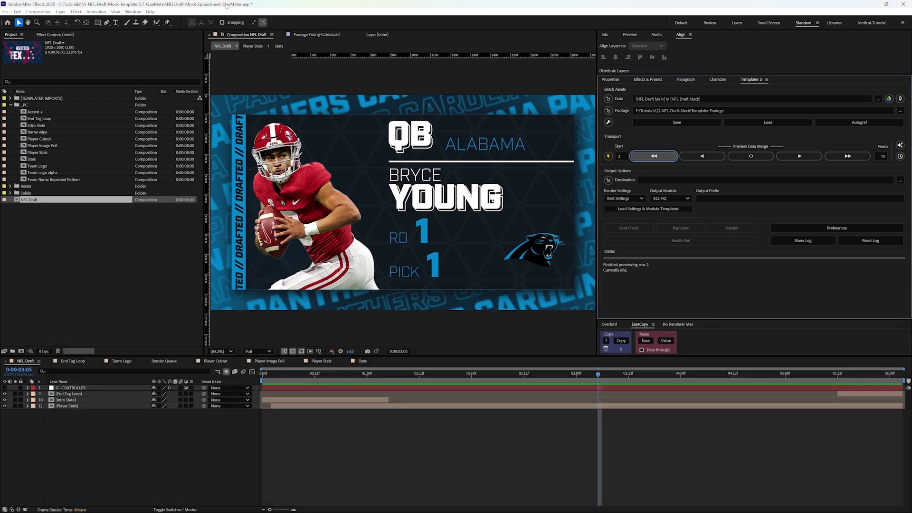
pyautogui.click(637, 155)
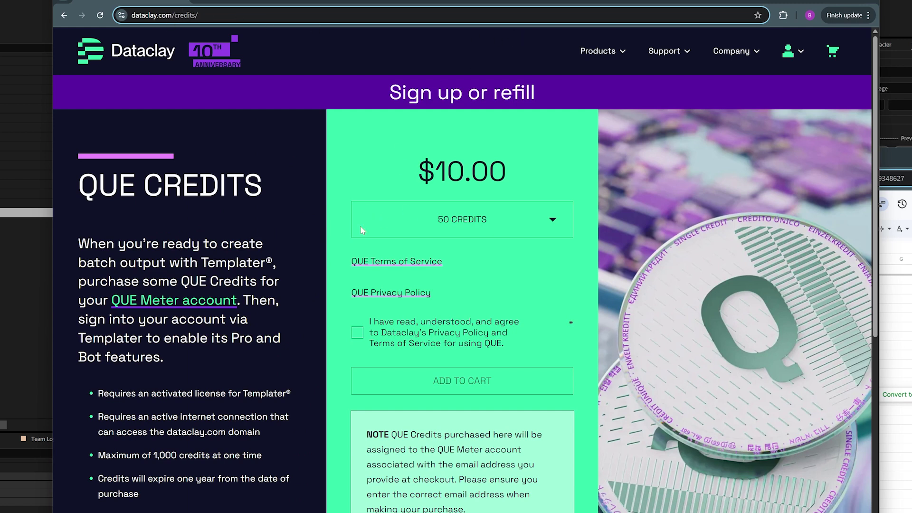
# Try the 100, 50 and 250 credit packages to compare their prices
pyautogui.click(468, 227)
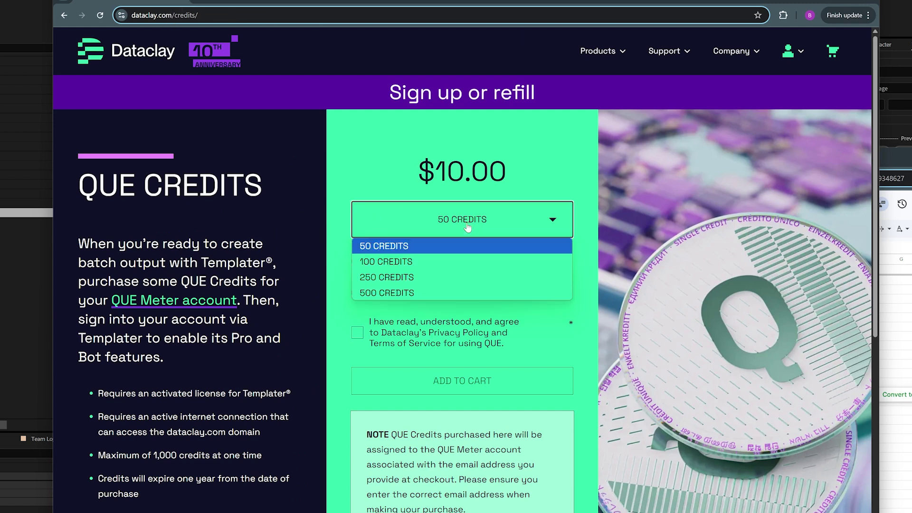
pyautogui.click(403, 262)
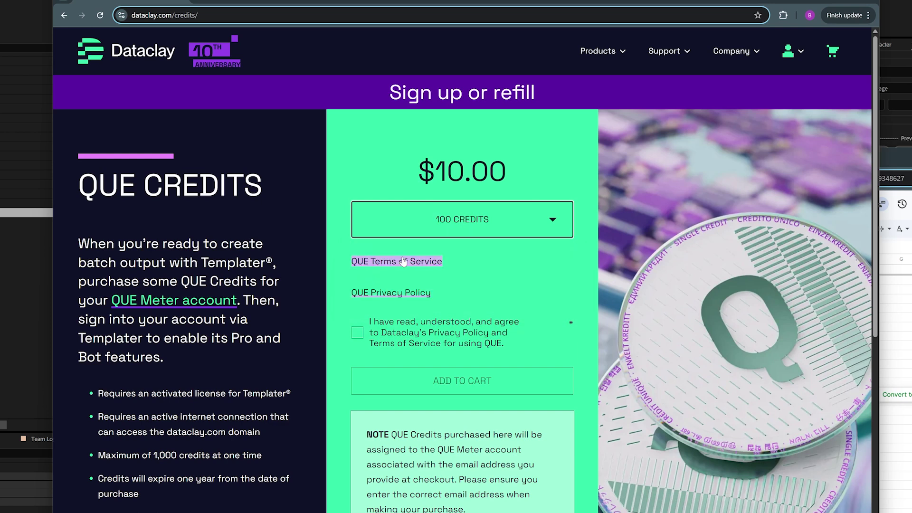
pyautogui.click(492, 220)
pyautogui.click(421, 247)
pyautogui.click(450, 228)
pyautogui.click(397, 277)
# Choose the 500 QUE credits package, agree to the privacy policy and terms of service, and add it to the cart
pyautogui.click(472, 220)
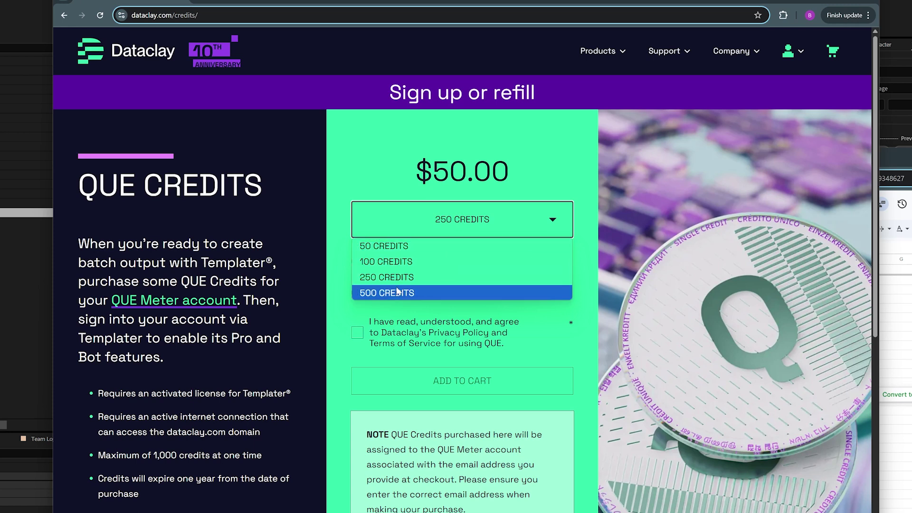
pyautogui.click(397, 292)
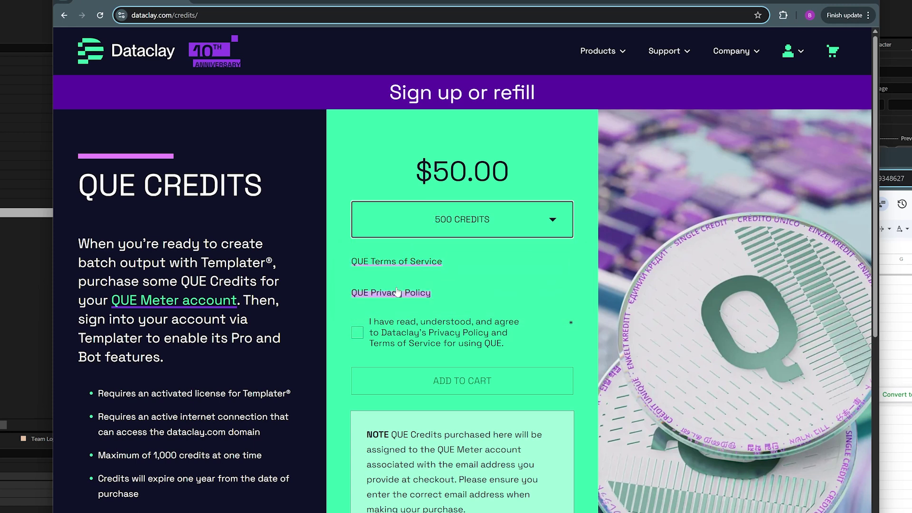
pyautogui.click(358, 333)
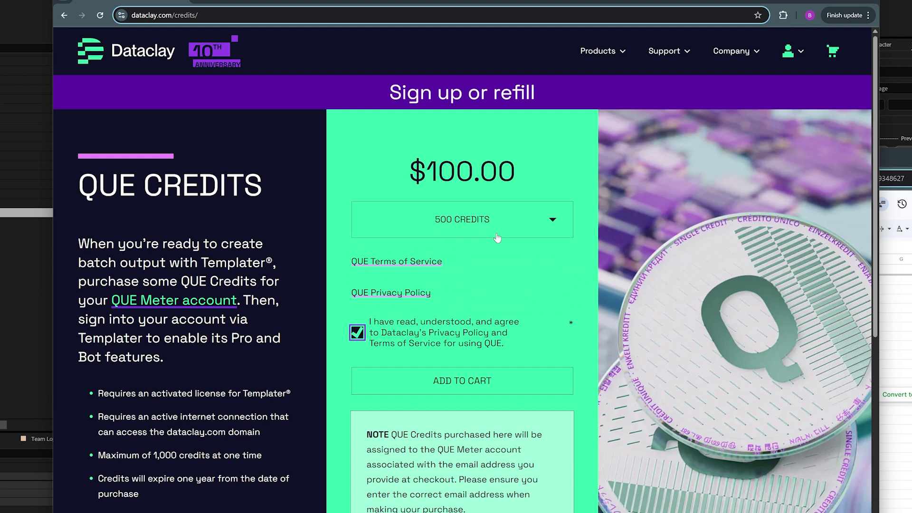
pyautogui.scroll(-3, 337, 296)
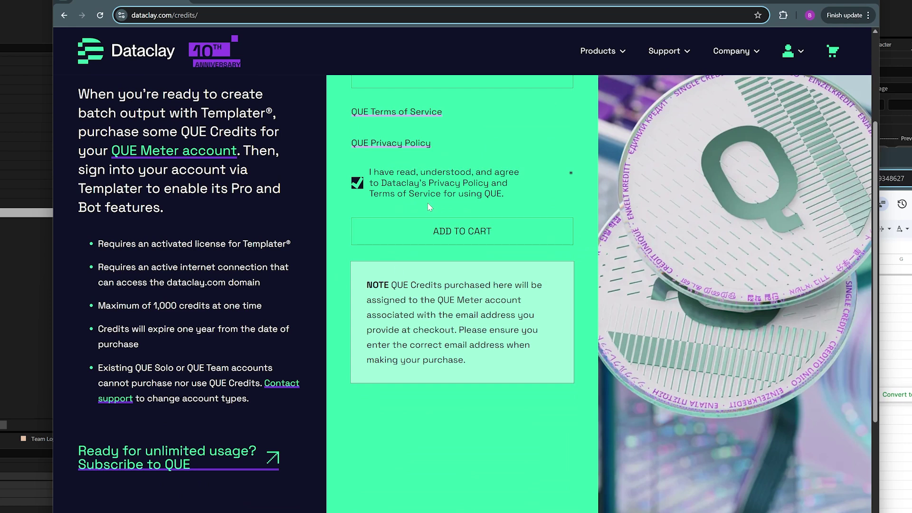
pyautogui.click(448, 231)
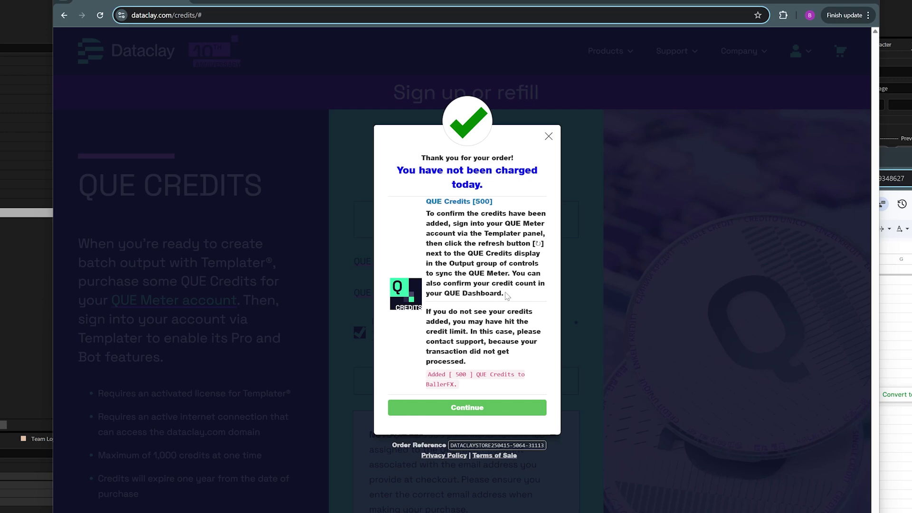
# Read the order confirmation's instructions for checking the credits, dismiss it and return to After Effects
pyautogui.moveTo(505, 293); pyautogui.dragTo(427, 215)
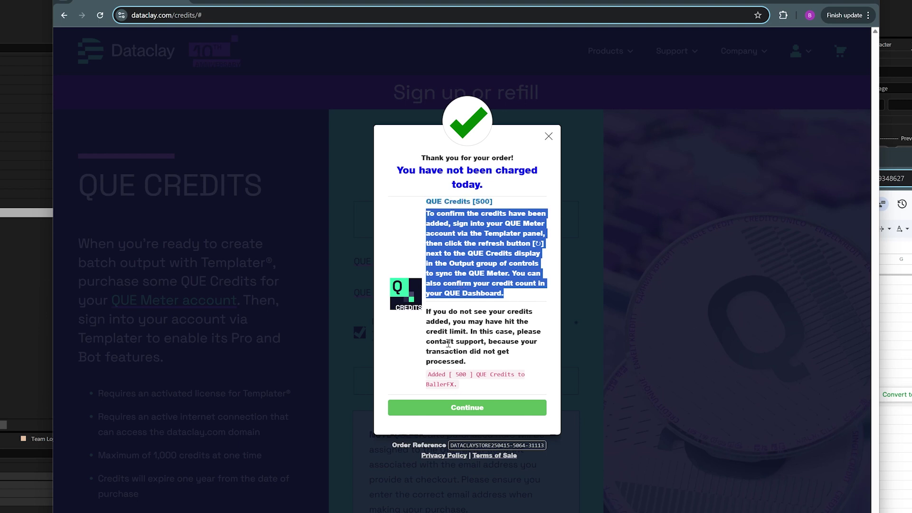
pyautogui.click(466, 407)
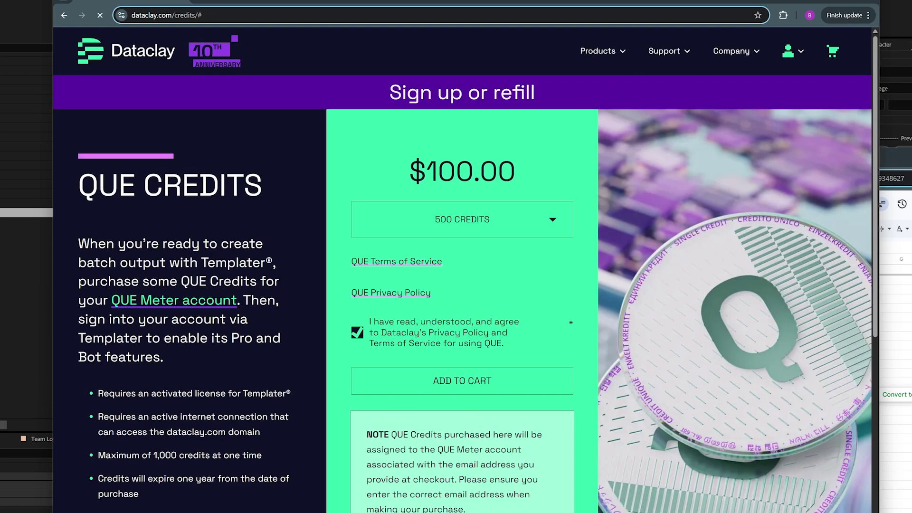
pyautogui.hotkey('alt', 'Tab')
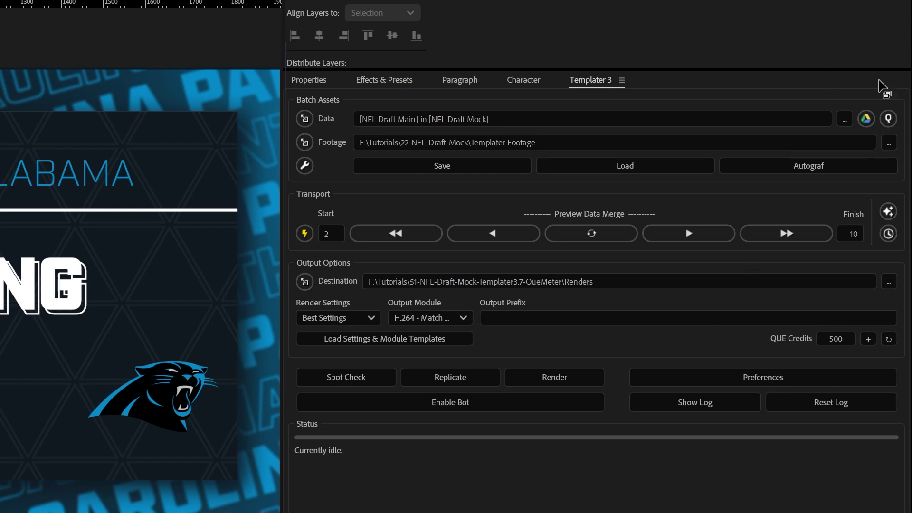
# Open the QUE campaign setup from Templater and accept Dataclay's Terms of Service for using QUE in the dashboard
pyautogui.click(889, 117)
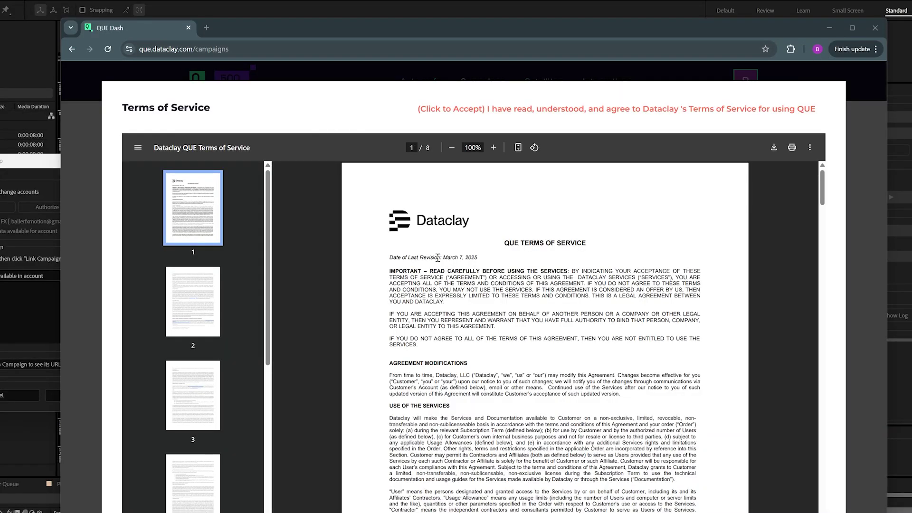
pyautogui.scroll(-2, 414, 328)
pyautogui.scroll(-4, 415, 327)
pyautogui.scroll(6, 471, 264)
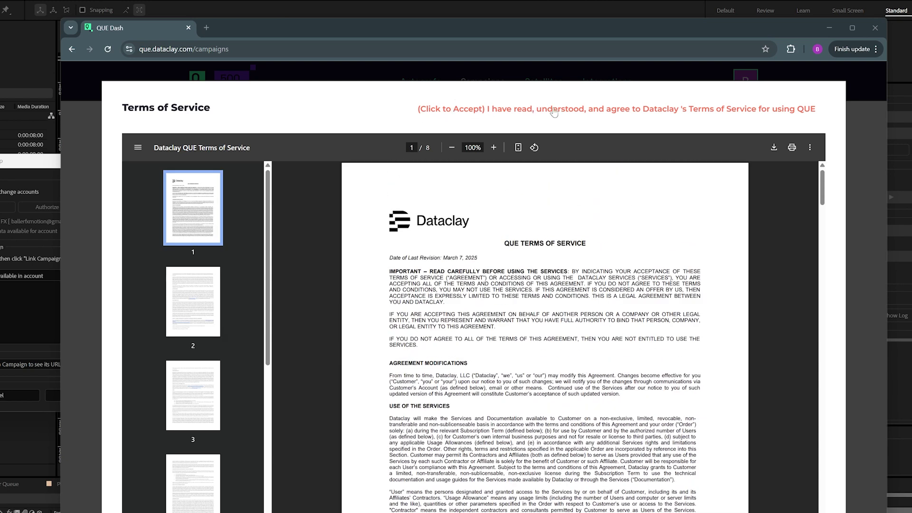
pyautogui.click(611, 110)
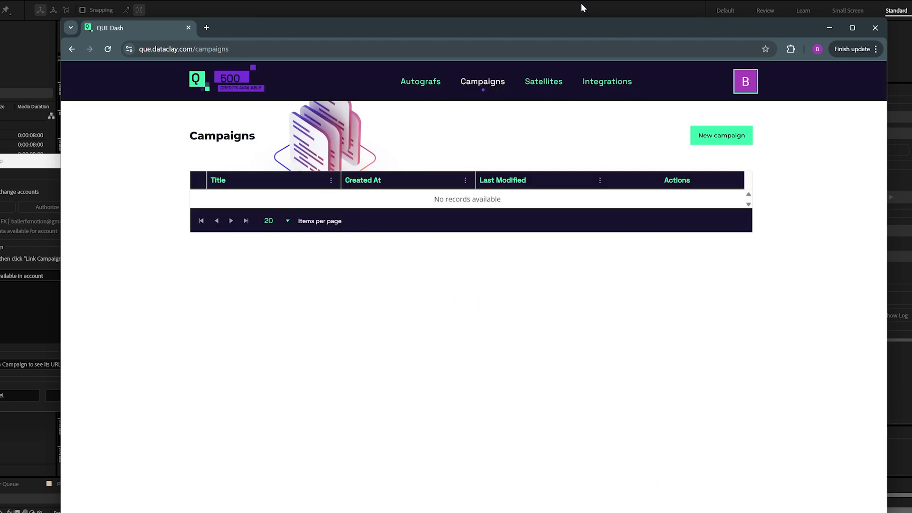
pyautogui.moveTo(575, 20); pyautogui.dragTo(525, 45)
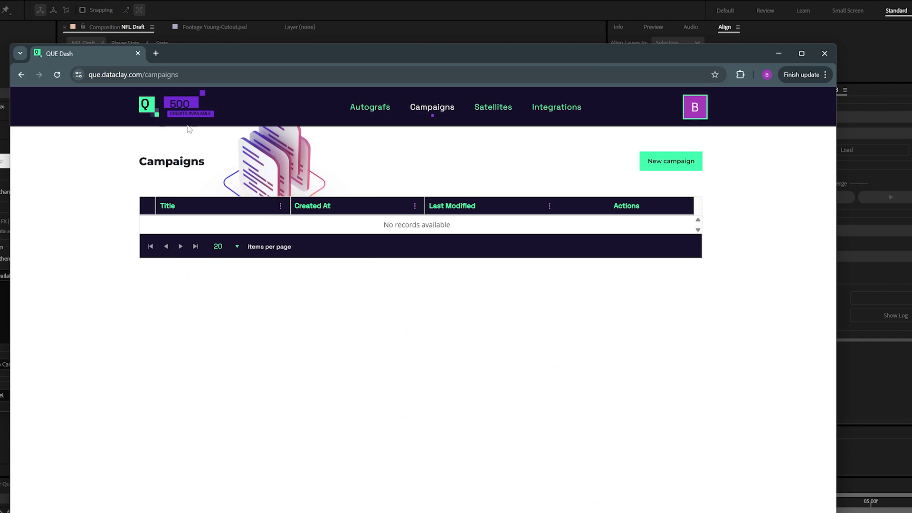
pyautogui.moveTo(554, 47); pyautogui.dragTo(507, 95)
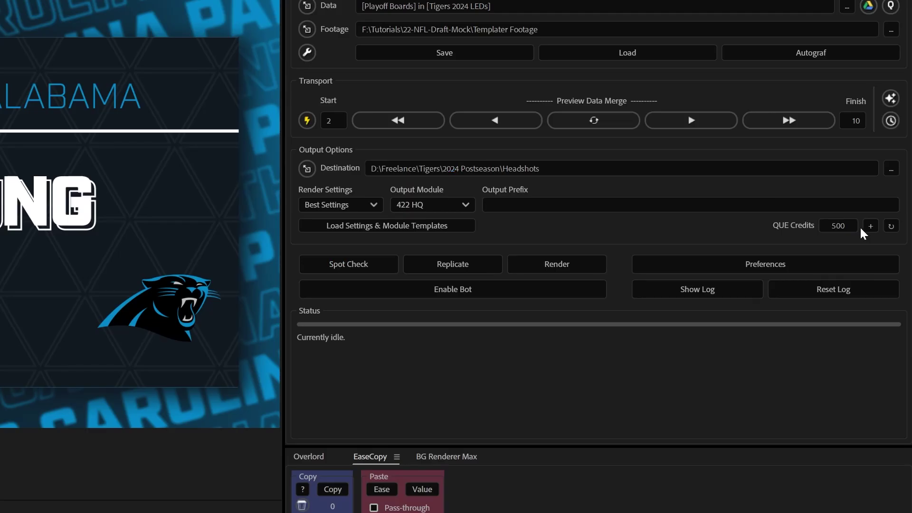
# Compare the prices of the 100, 250 and 500 QUE credit packages on the Dataclay credits page, then reselect 50 credits
pyautogui.click(831, 225)
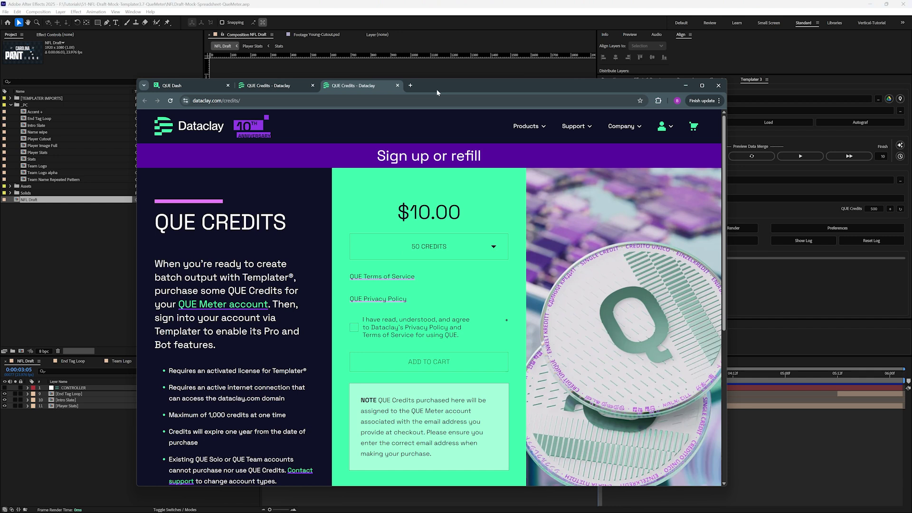
pyautogui.moveTo(437, 93); pyautogui.dragTo(430, 59)
pyautogui.click(419, 212)
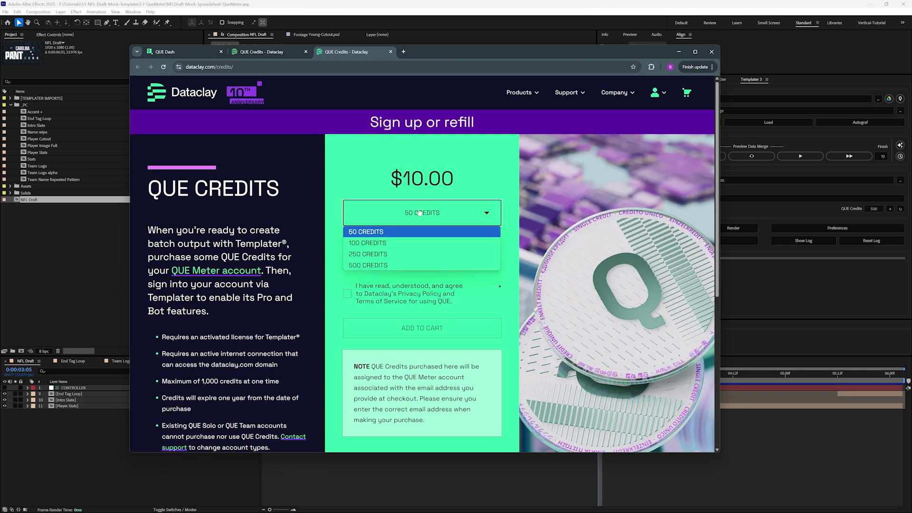
pyautogui.click(387, 243)
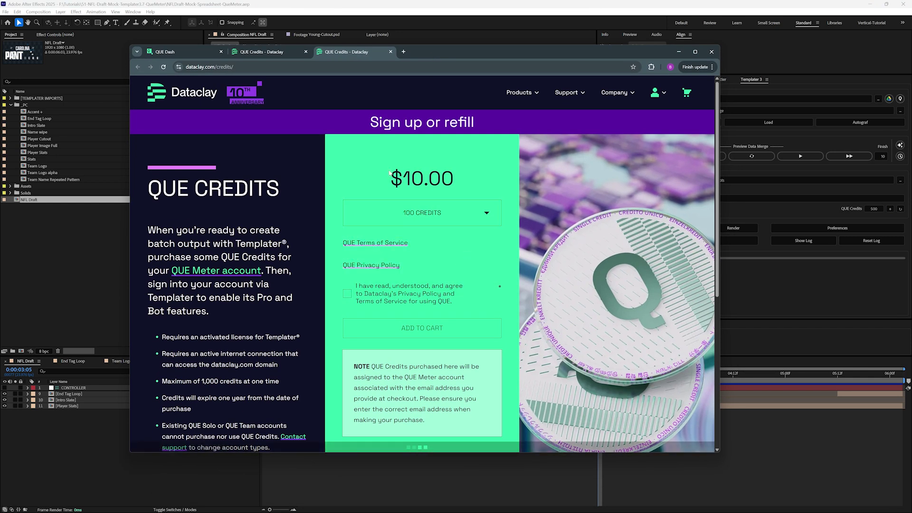
pyautogui.click(423, 215)
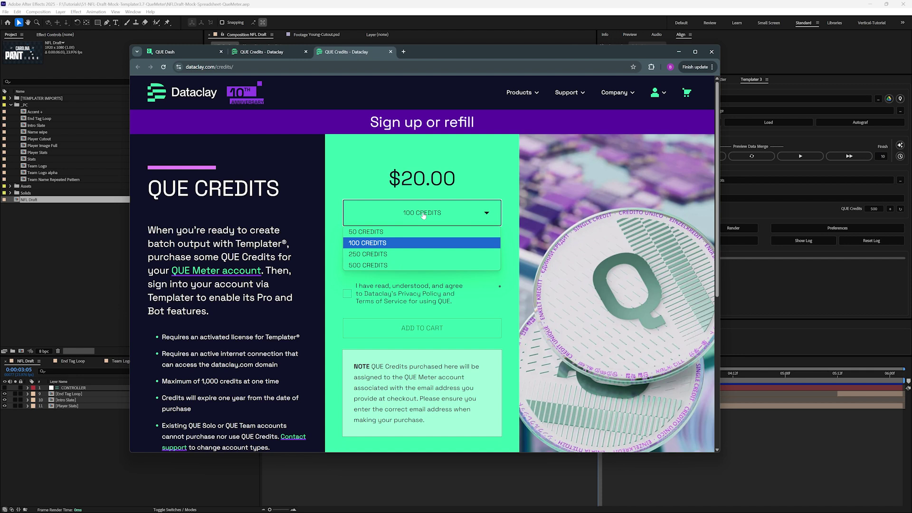
pyautogui.click(386, 254)
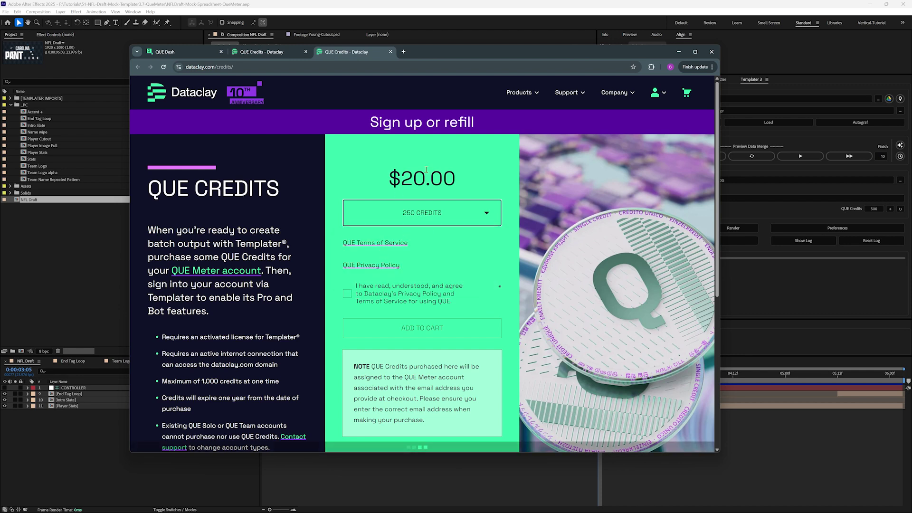
pyautogui.click(426, 206)
pyautogui.click(451, 264)
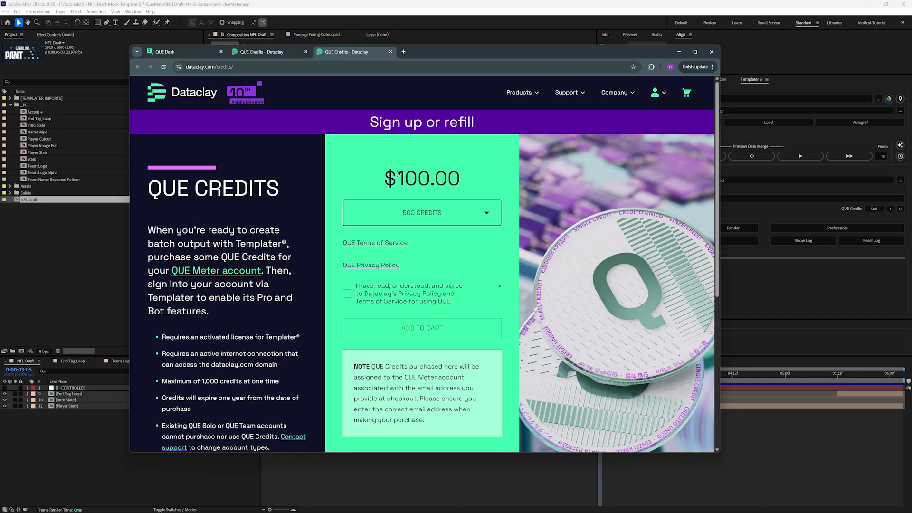
pyautogui.click(394, 213)
pyautogui.click(385, 229)
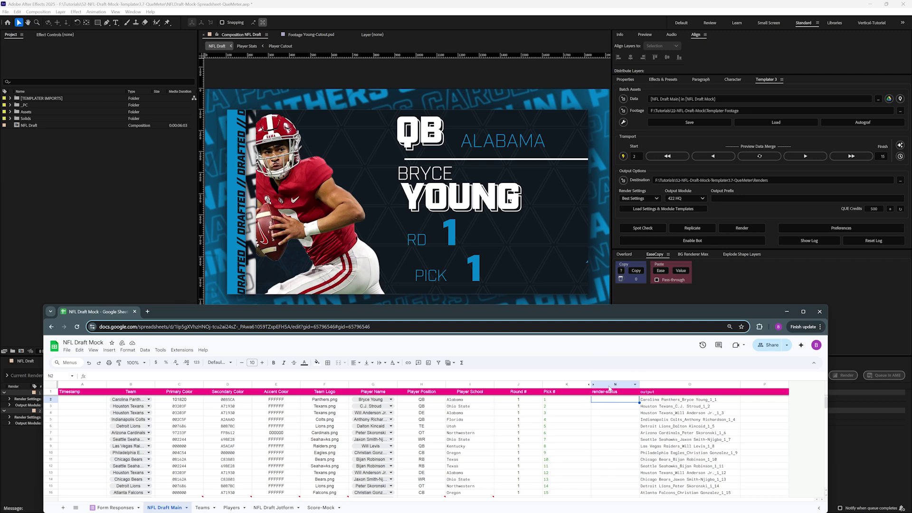
# Enter "ready" as the render-status of the first pick and fill it down through pick 5 in the NFL Draft Main sheet
pyautogui.write('ready')
pyautogui.press('Return')
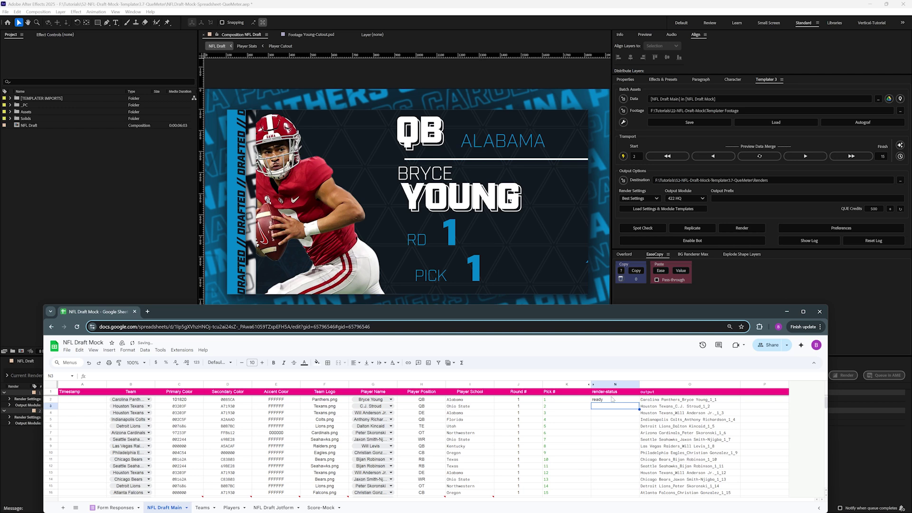
pyautogui.click(607, 400)
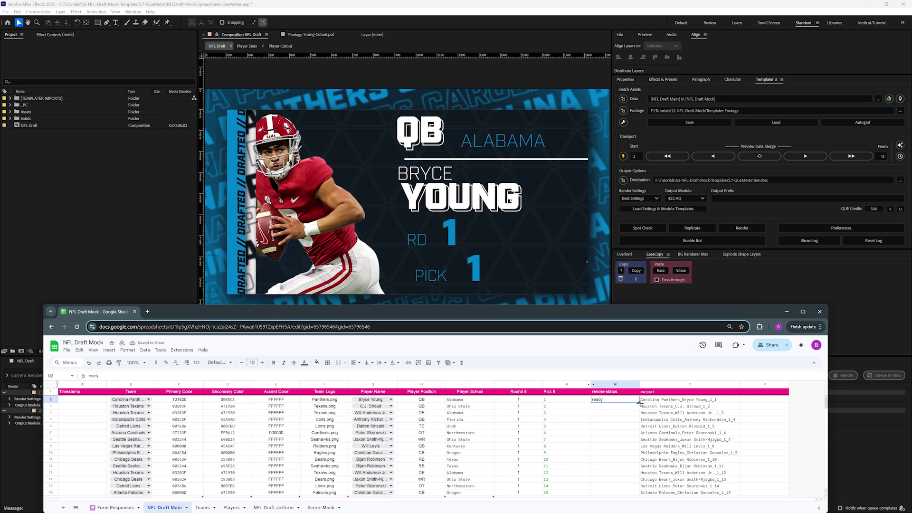
pyautogui.moveTo(638, 403); pyautogui.dragTo(639, 427)
pyautogui.click(615, 439)
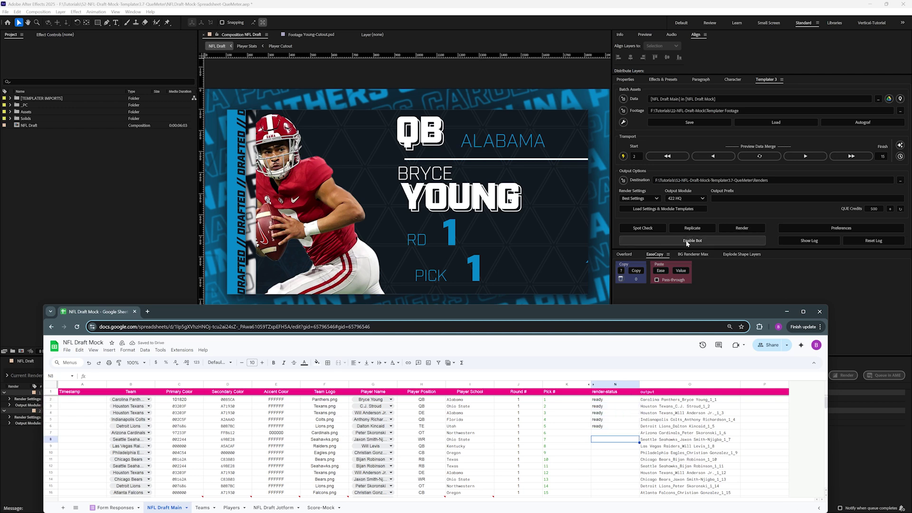
# Enable the Templater Bot and shift the spreadsheet window's upper edge down to uncover more of the composition
pyautogui.click(686, 241)
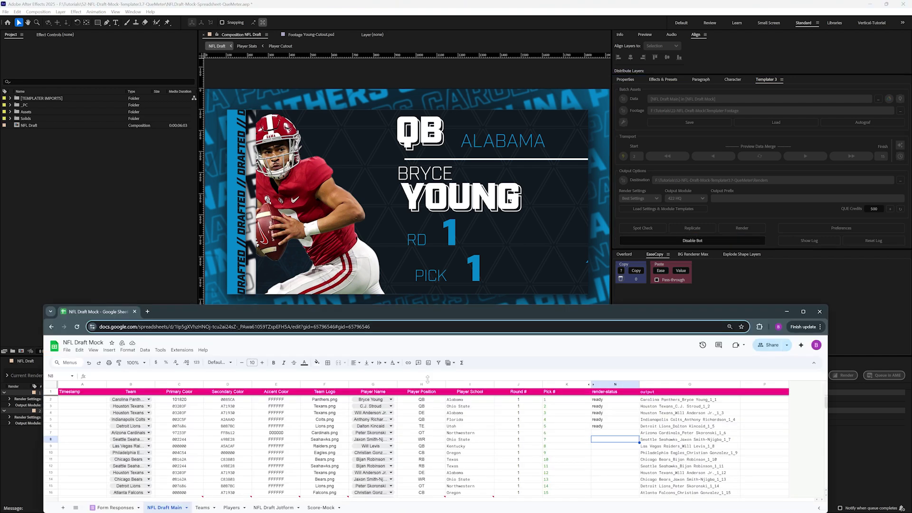
pyautogui.moveTo(521, 306); pyautogui.dragTo(523, 351)
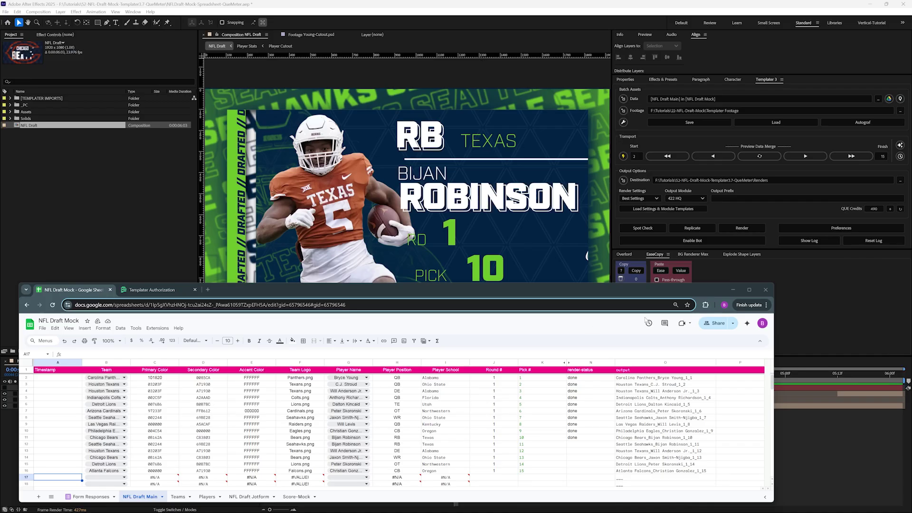
# Review the render-status of the first ten picks in the sheet and check the remaining QUE credits in Templater
pyautogui.moveTo(573, 378); pyautogui.dragTo(571, 437)
pyautogui.click(572, 437)
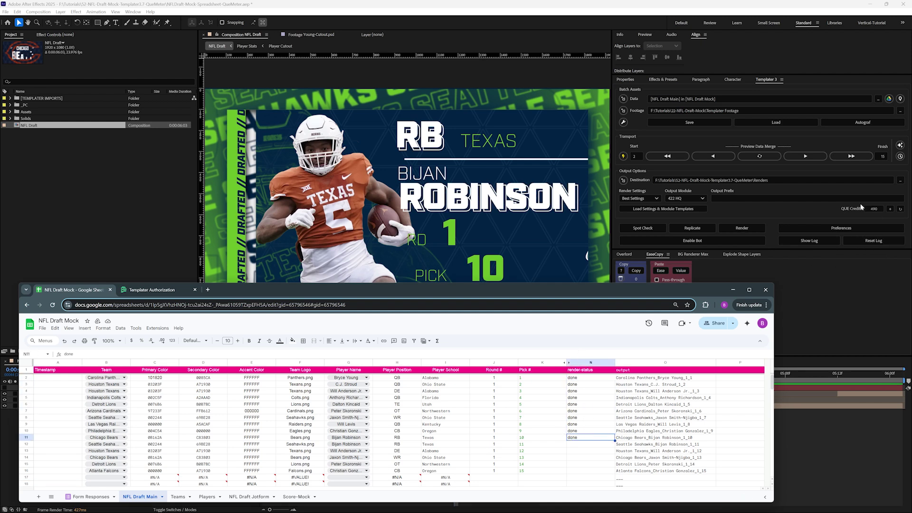
pyautogui.click(877, 210)
pyautogui.click(829, 210)
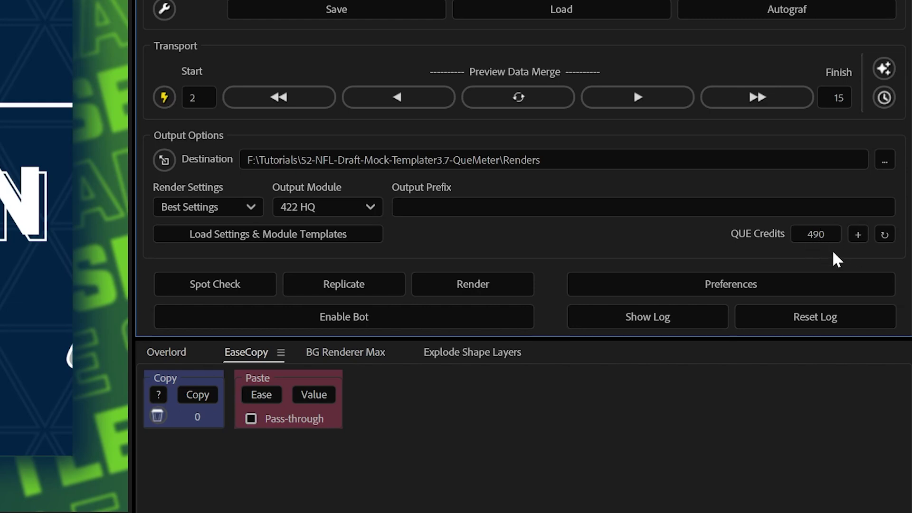
# Open the credits store from Templater, agree to the privacy policy and terms of service, and add 50 QUE credits to the cart
pyautogui.click(858, 234)
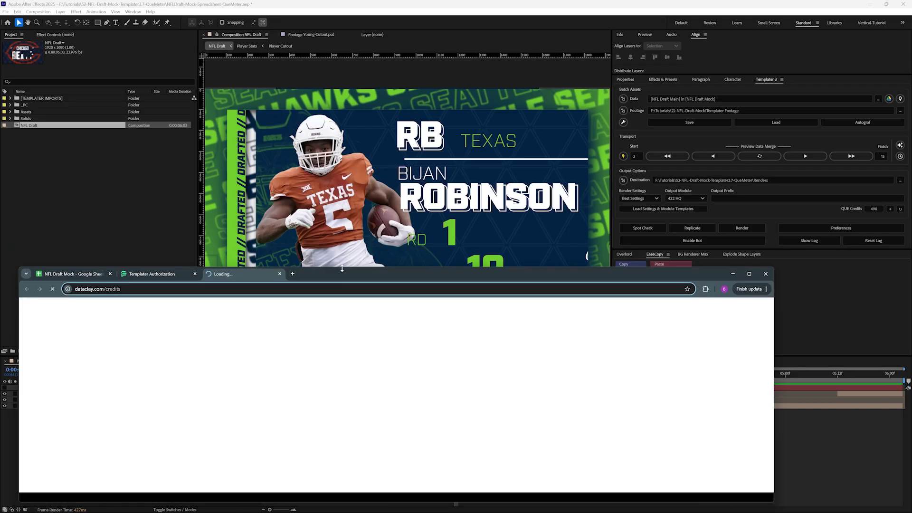
pyautogui.moveTo(342, 268); pyautogui.dragTo(342, 58)
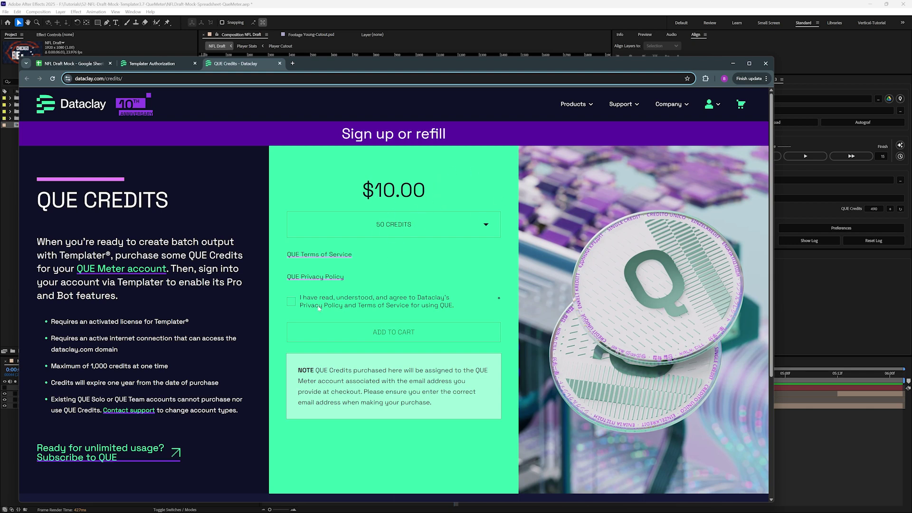
pyautogui.click(290, 302)
pyautogui.click(397, 327)
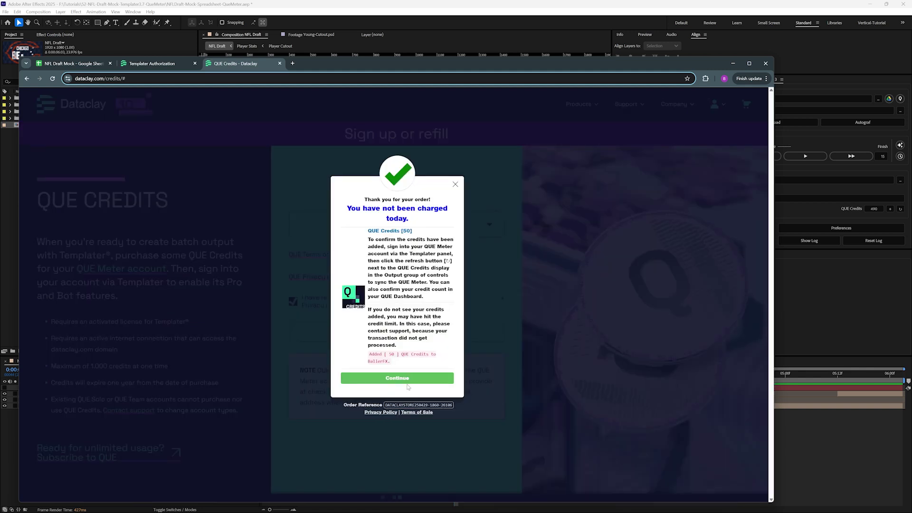
# Dismiss the order confirmation, return to After Effects and refresh the QUE credits balance in Templater
pyautogui.click(407, 382)
pyautogui.click(732, 63)
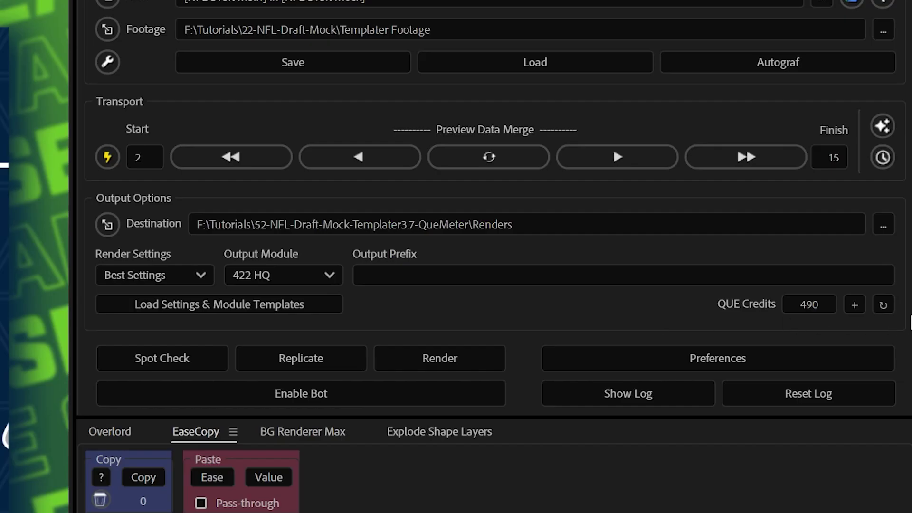
pyautogui.click(882, 305)
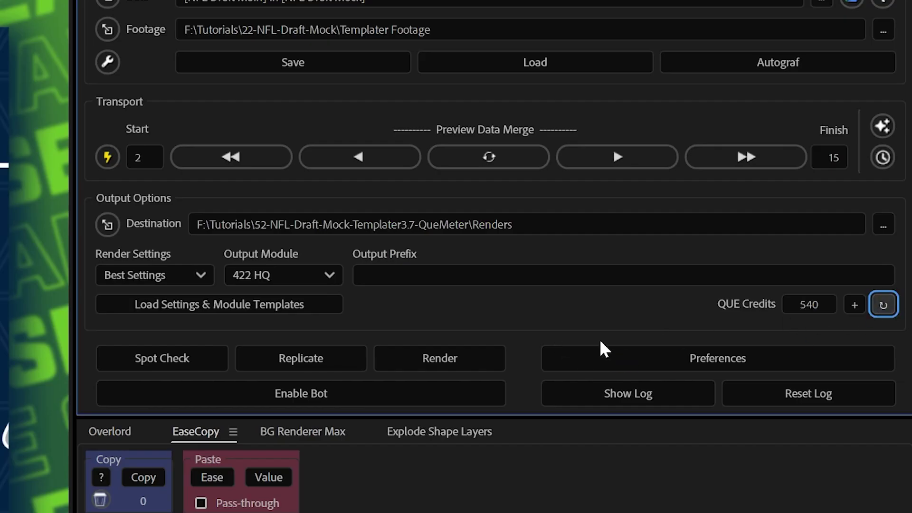